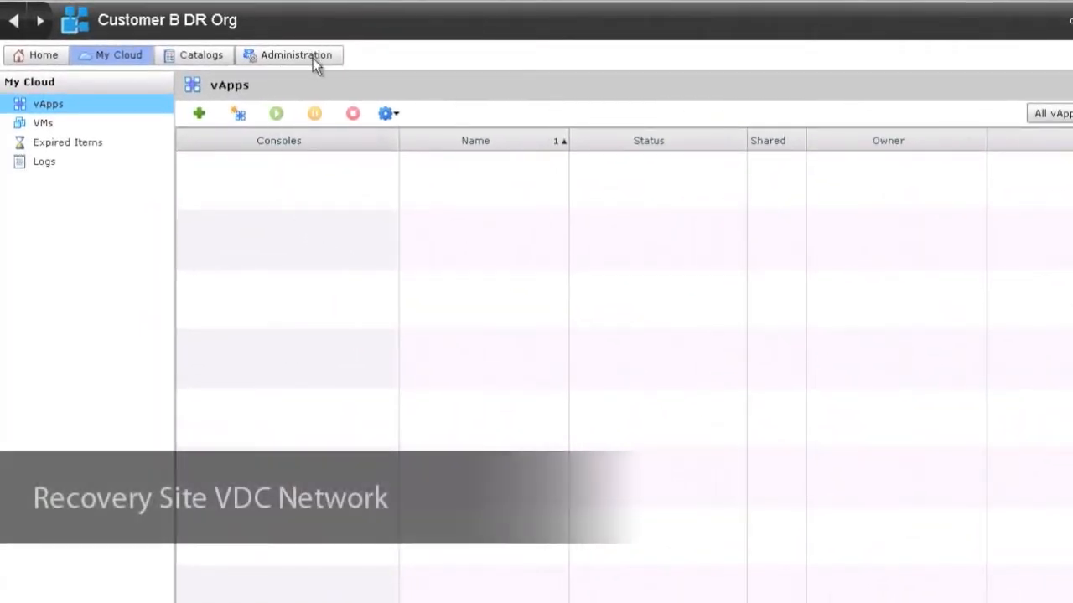
Open the administration area of the Customer B DR Org to view the recovery site's network setup.
left_click(308, 56)
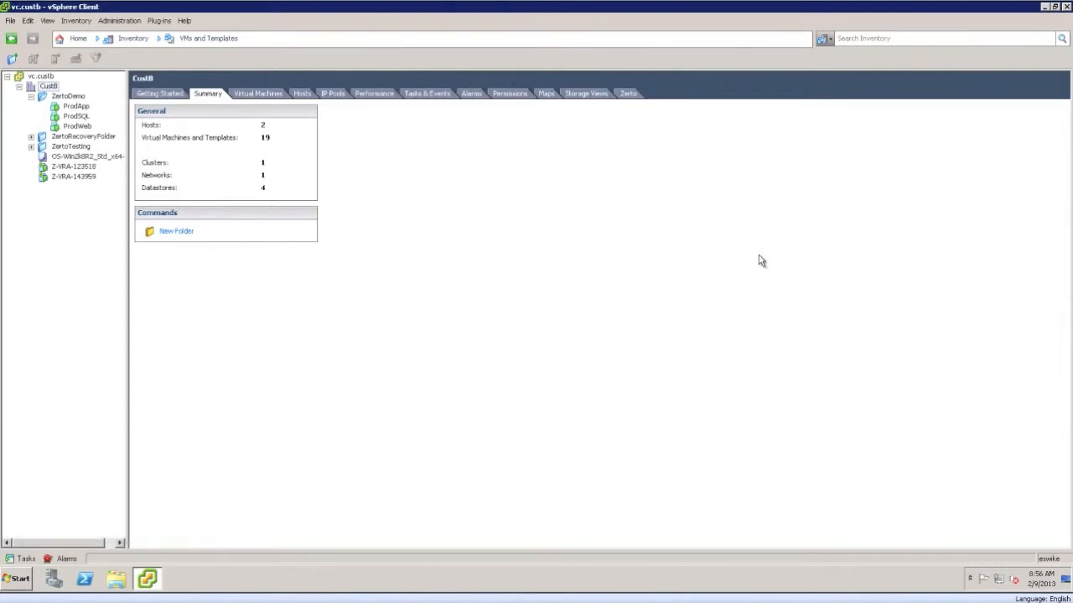
In vSphere Client, start a new Zerto VPG with zlab-blprod as the vCD recovery site and name it Prod Application.
left_click(627, 93)
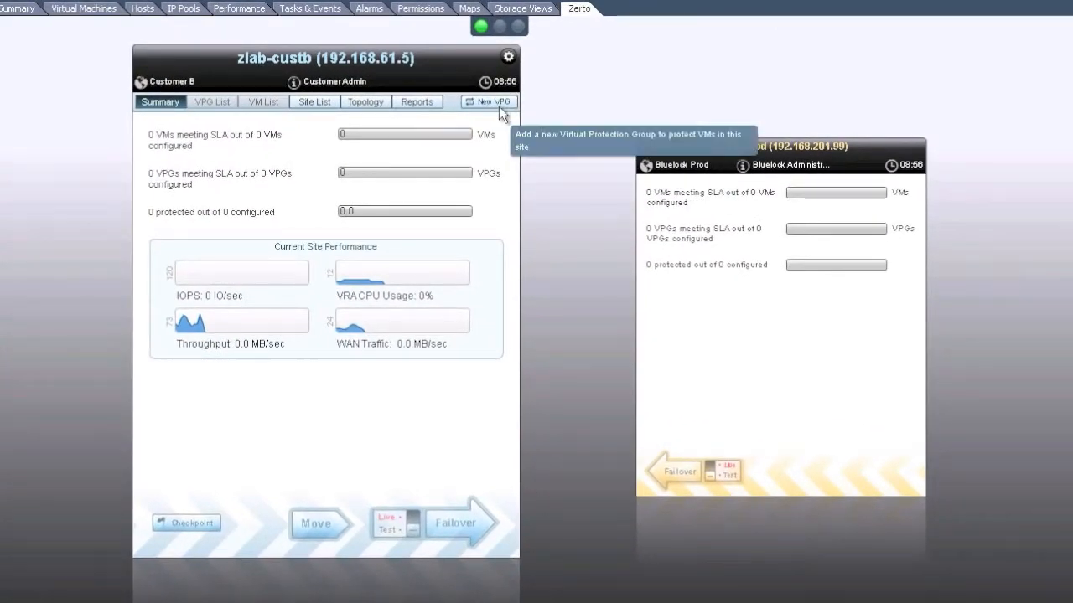
left_click(499, 107)
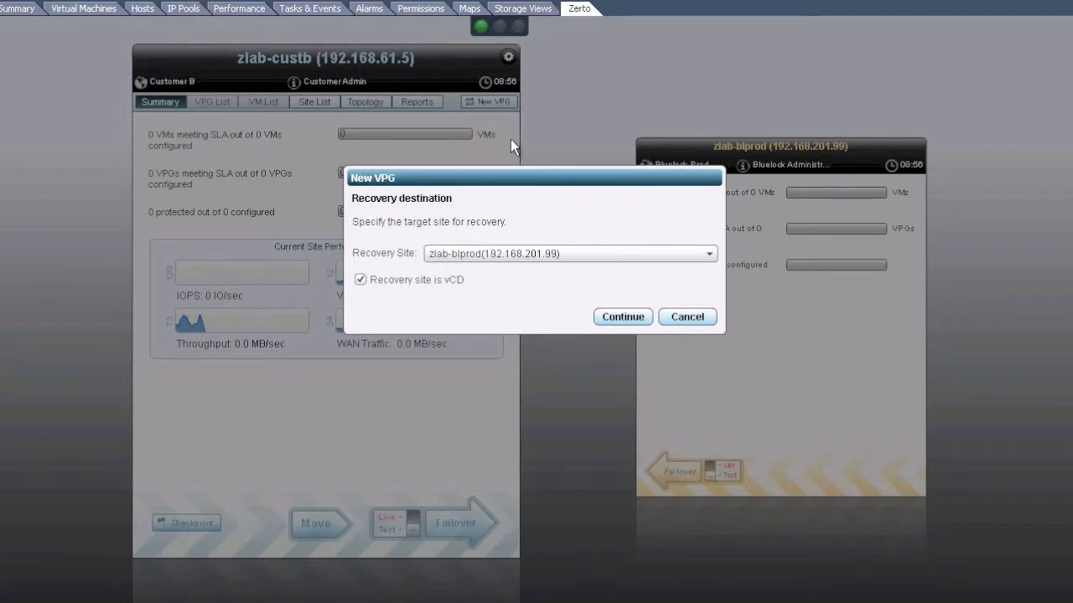
left_click(621, 319)
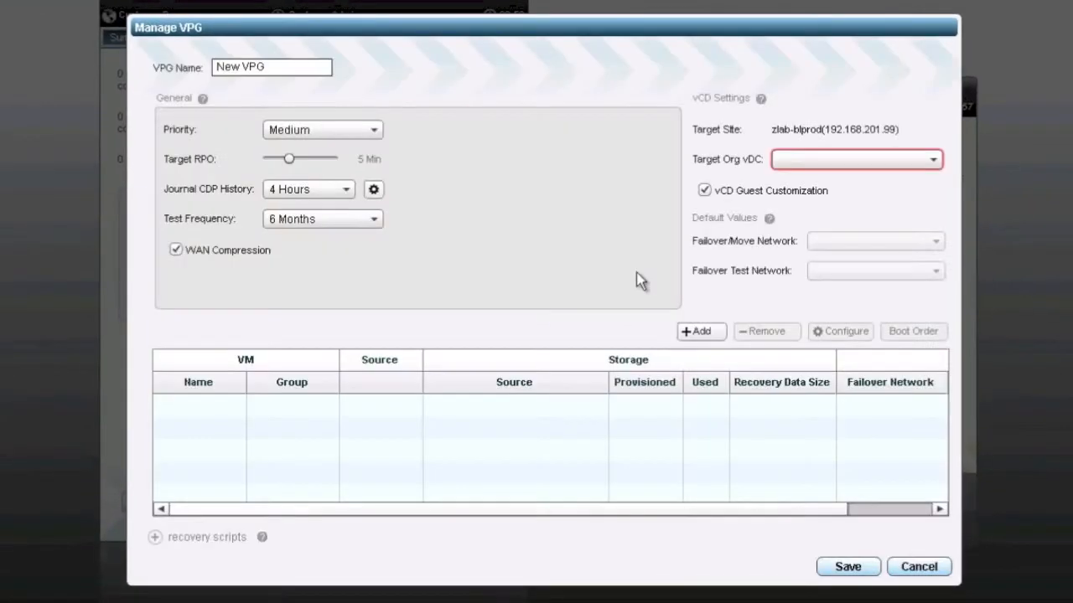
left_click_drag(299, 68, 166, 59)
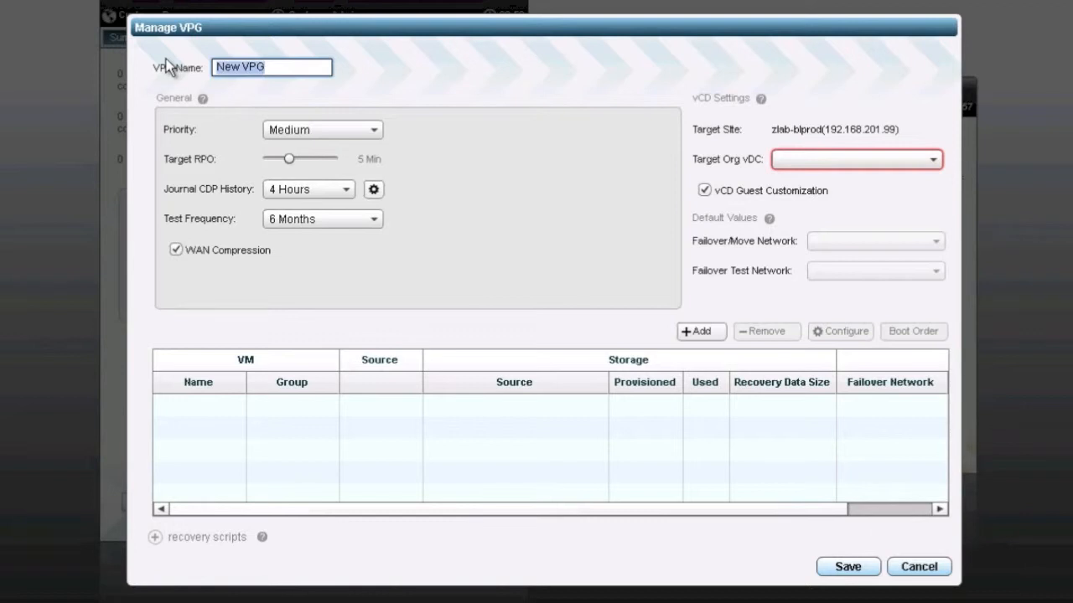
type("Prod Ap")
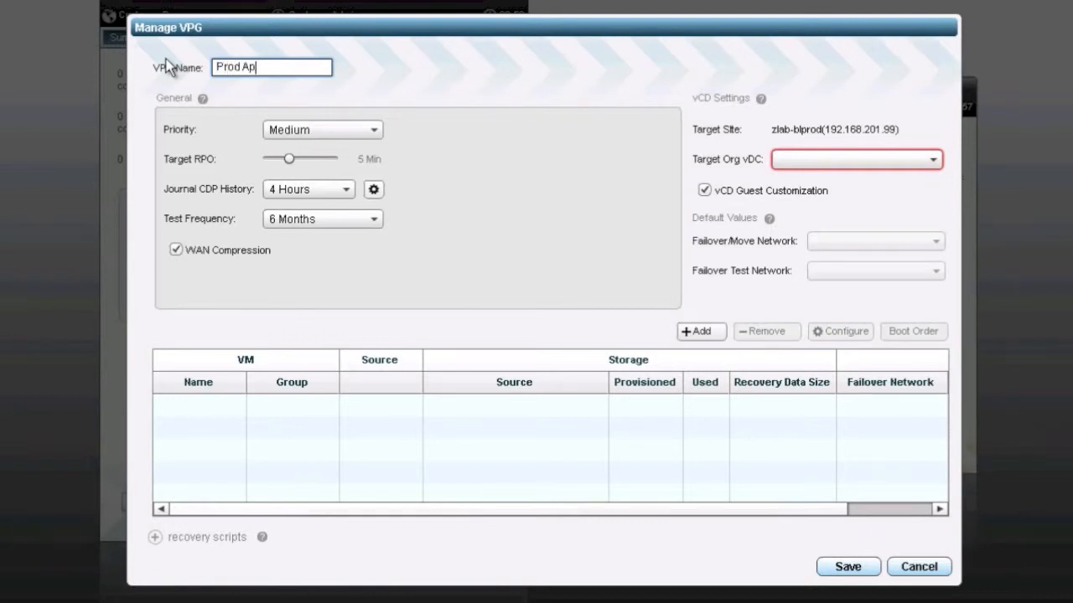
type("plication")
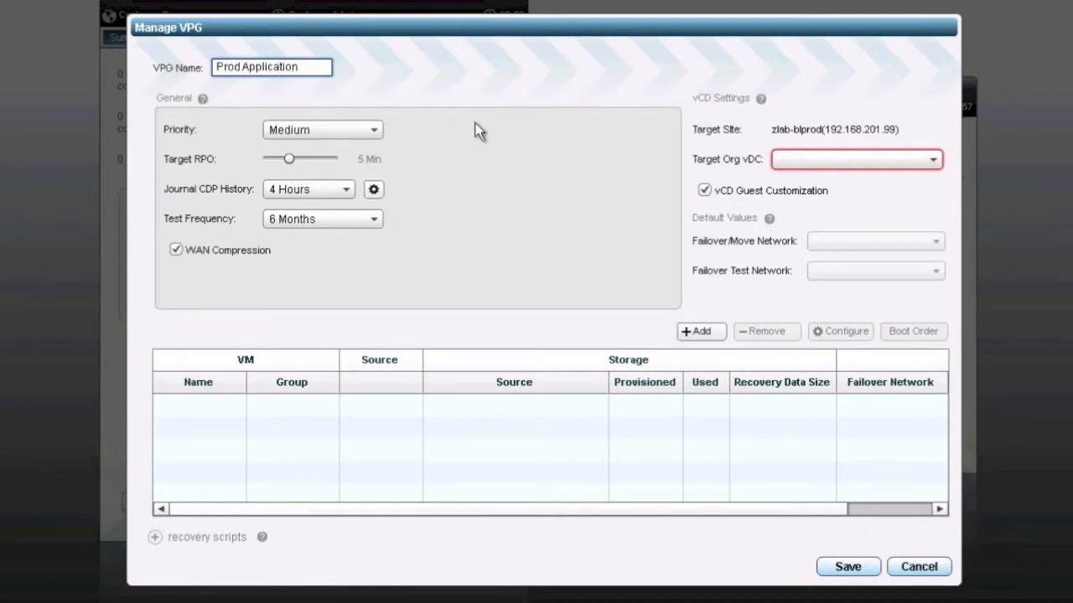
Set the target Org vDC to CustomerB-PayGo and both the failover/move and failover test networks to CustB-Routed01.
left_click(908, 159)
left_click(876, 181)
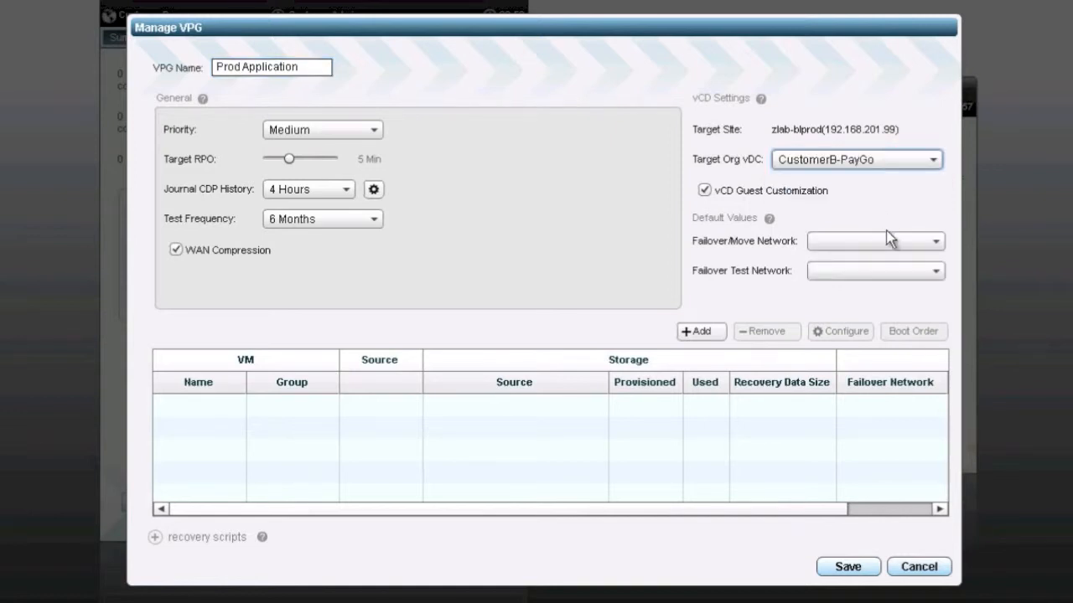
left_click(902, 243)
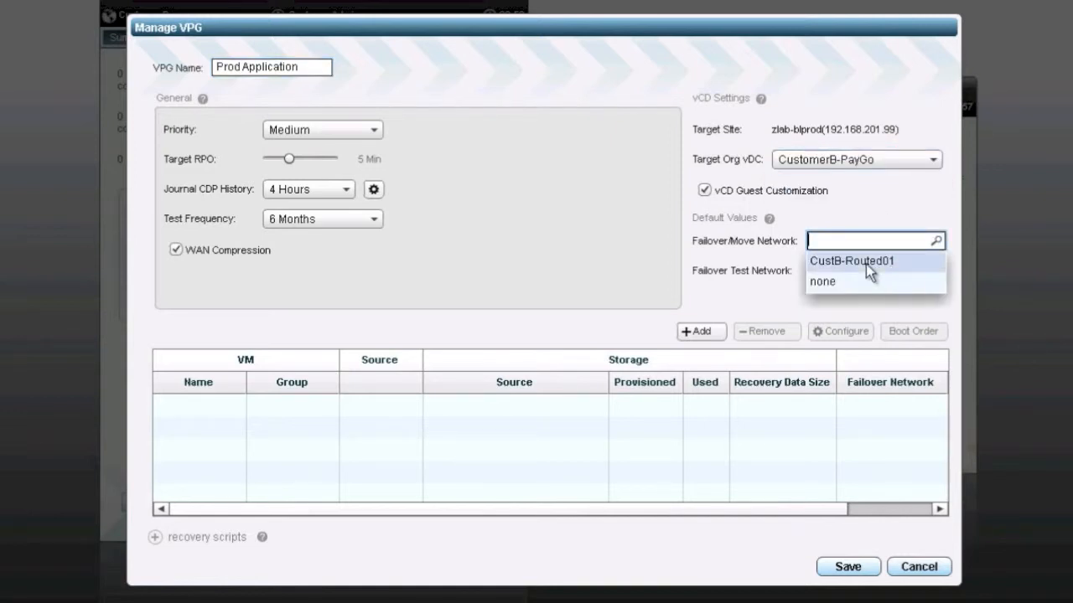
left_click(867, 262)
left_click(875, 269)
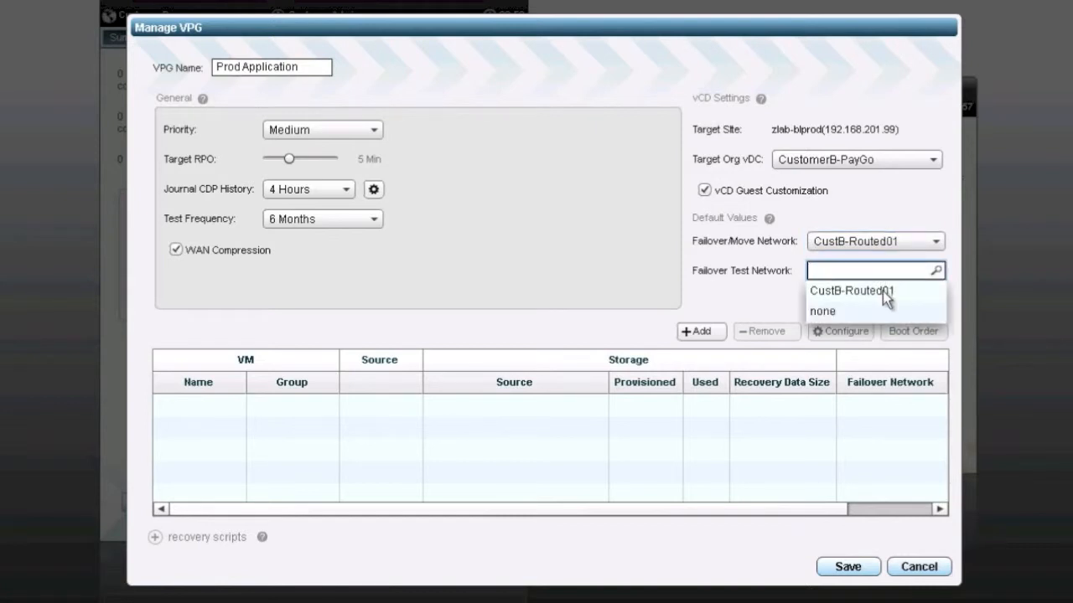
left_click(883, 290)
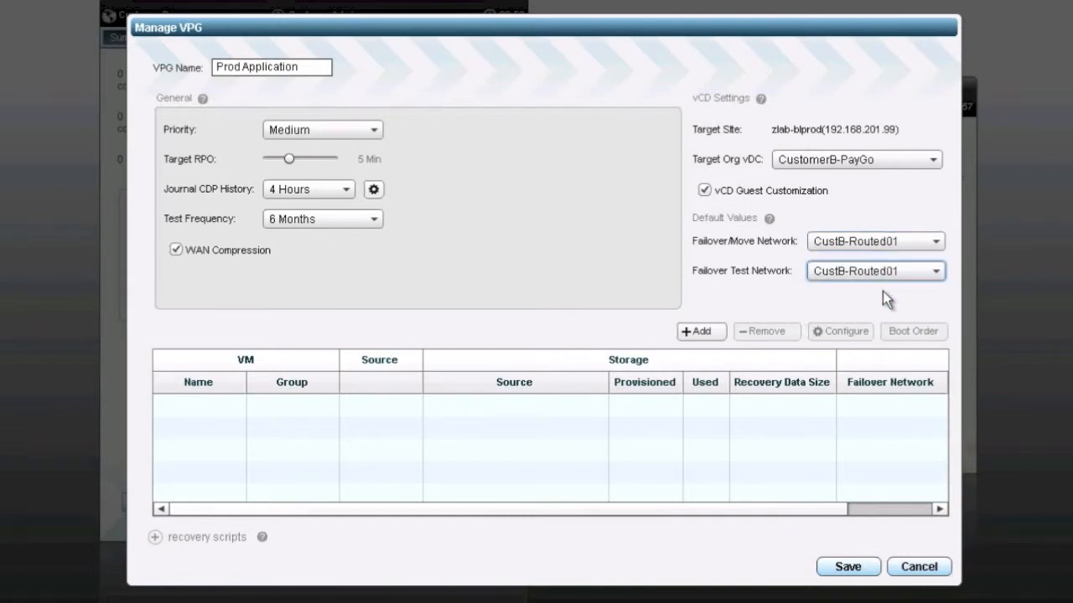
Add the ProdApp, ProdSQL and ProdWeb VMs to the Prod Application VPG and save it.
left_click(711, 334)
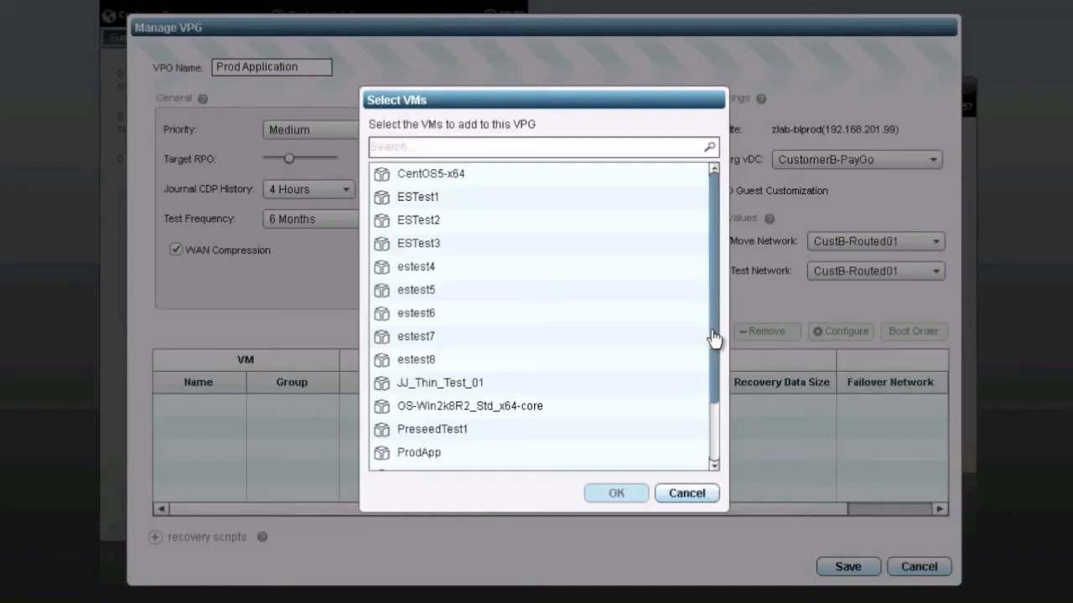
left_click(715, 413)
left_click(437, 374)
left_click(449, 412, "ctrl")
left_click(616, 492)
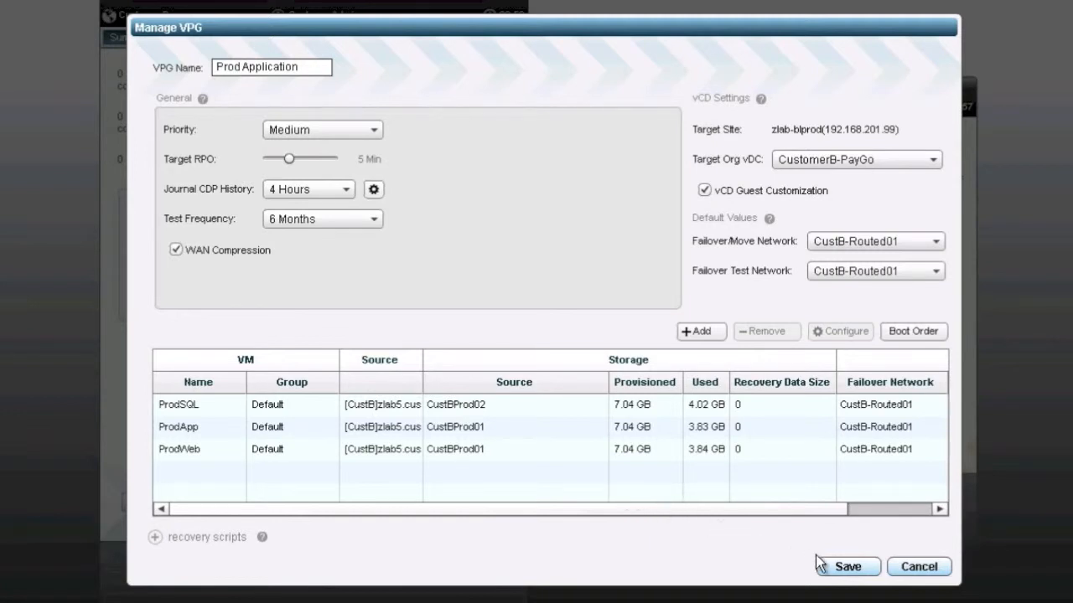
left_click(848, 567)
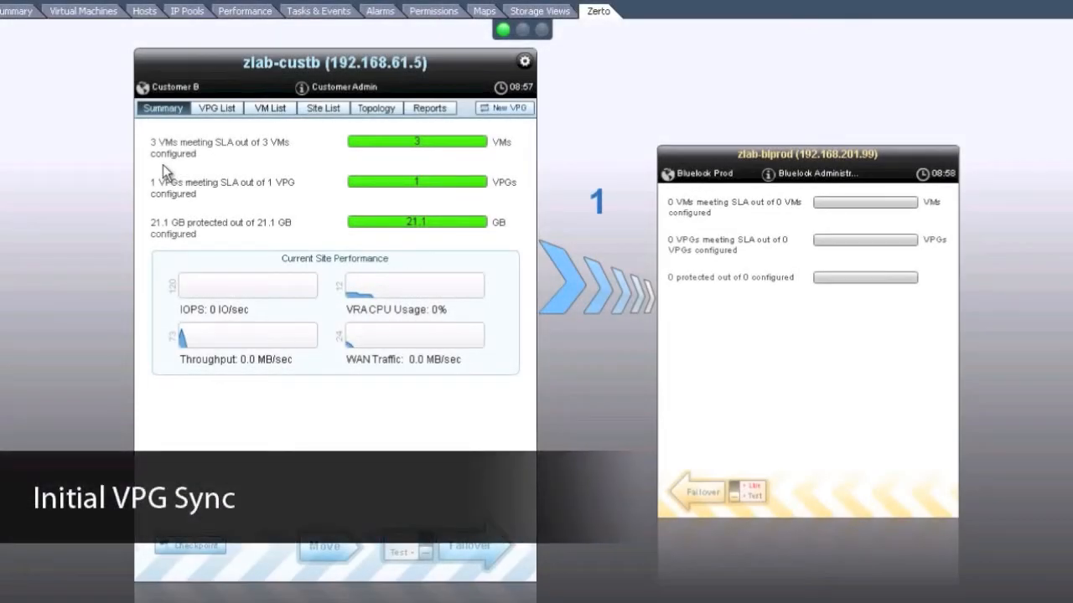
Open the VPG list to check the initial synchronization of the Prod Application group.
left_click(226, 111)
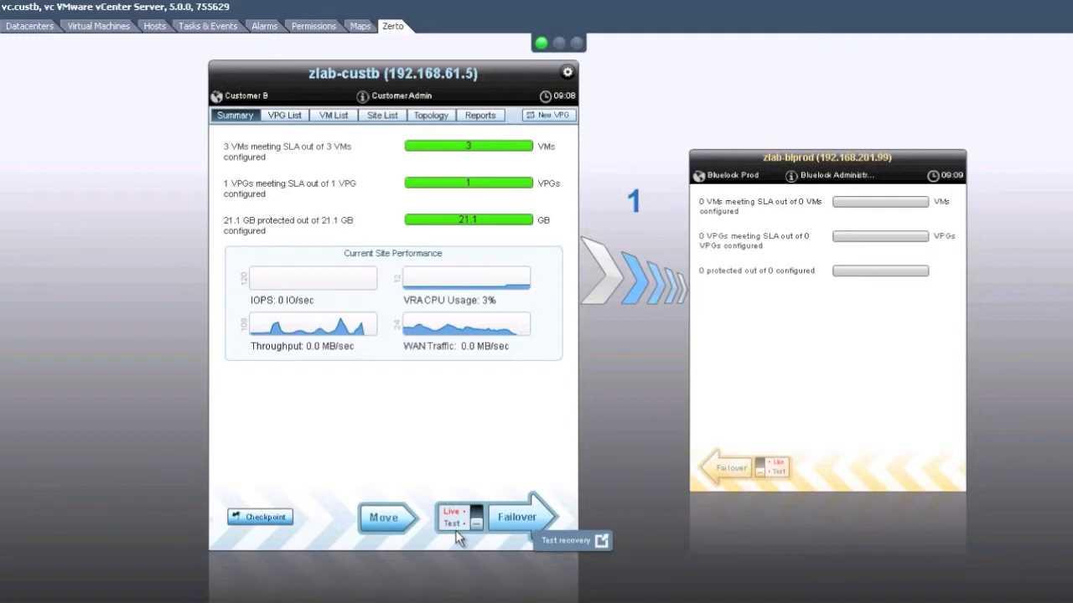
Start a test failover of the Prod Application VPG from zlab-custb to zlab-blprod.
left_click(515, 526)
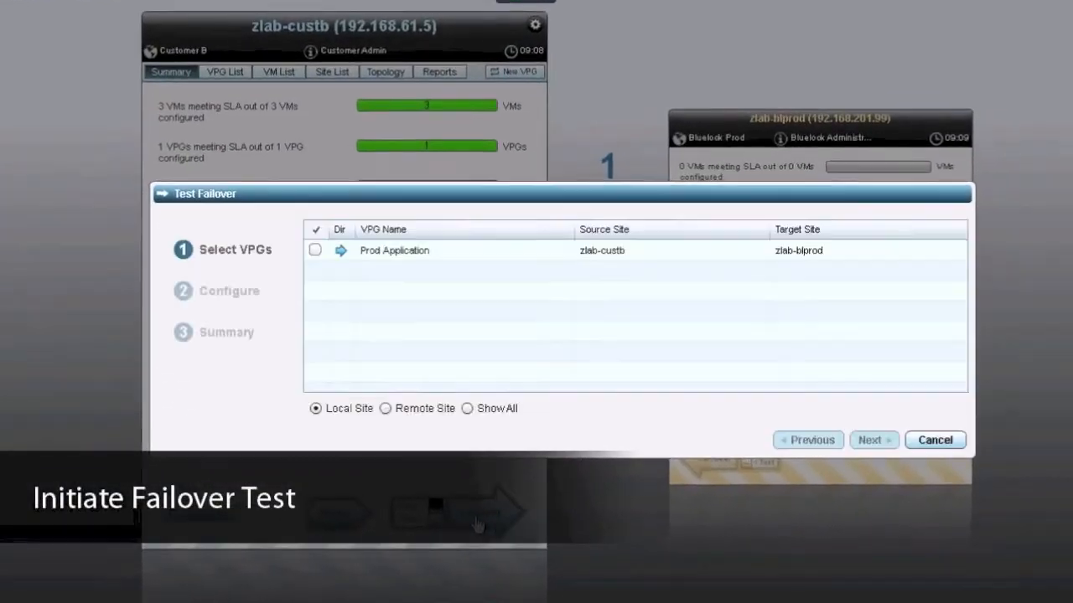
left_click(293, 238)
left_click(882, 438)
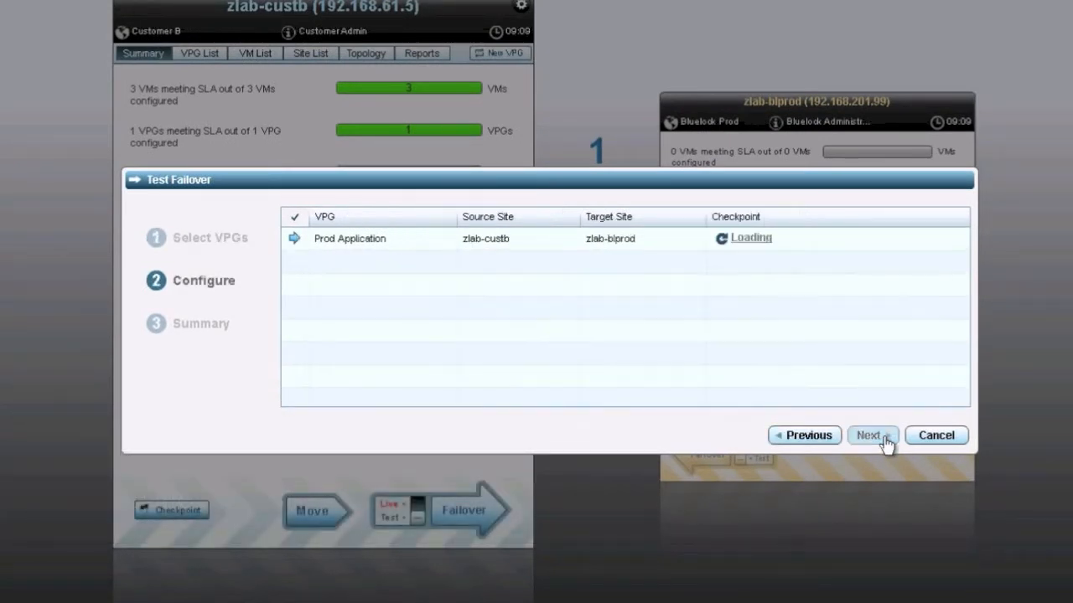
left_click(884, 438)
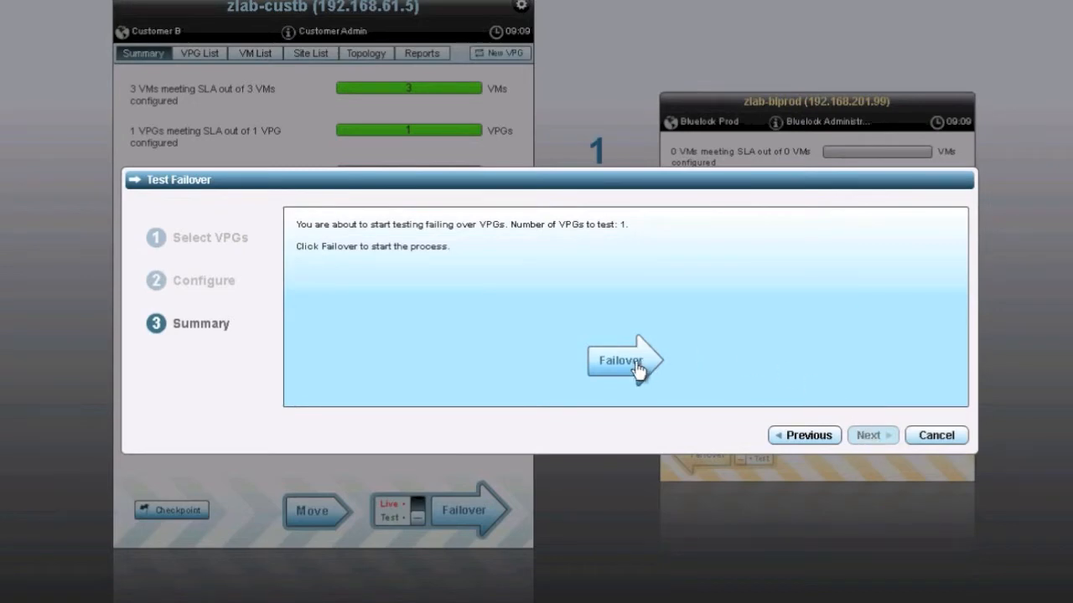
left_click(636, 367)
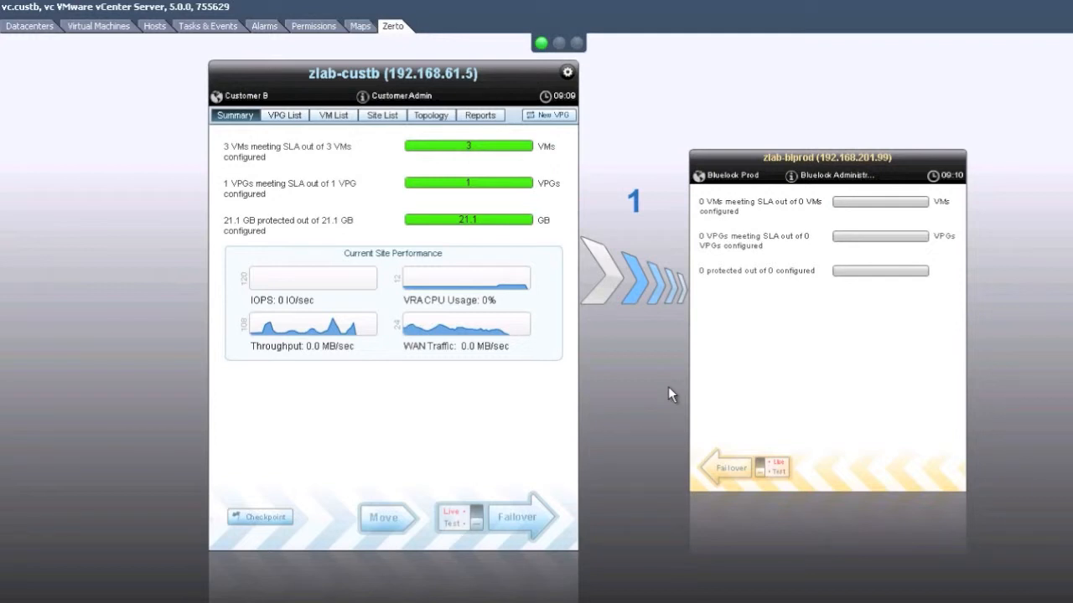
Open the Prod Application details from the VPG list to follow the failover test's progress.
left_click(275, 115)
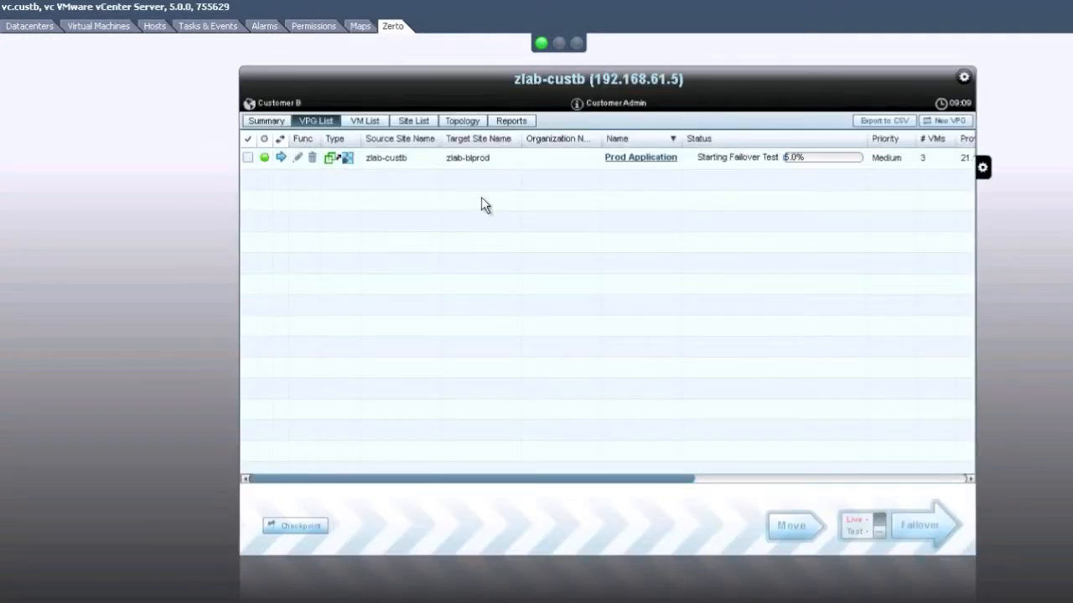
left_click(620, 159)
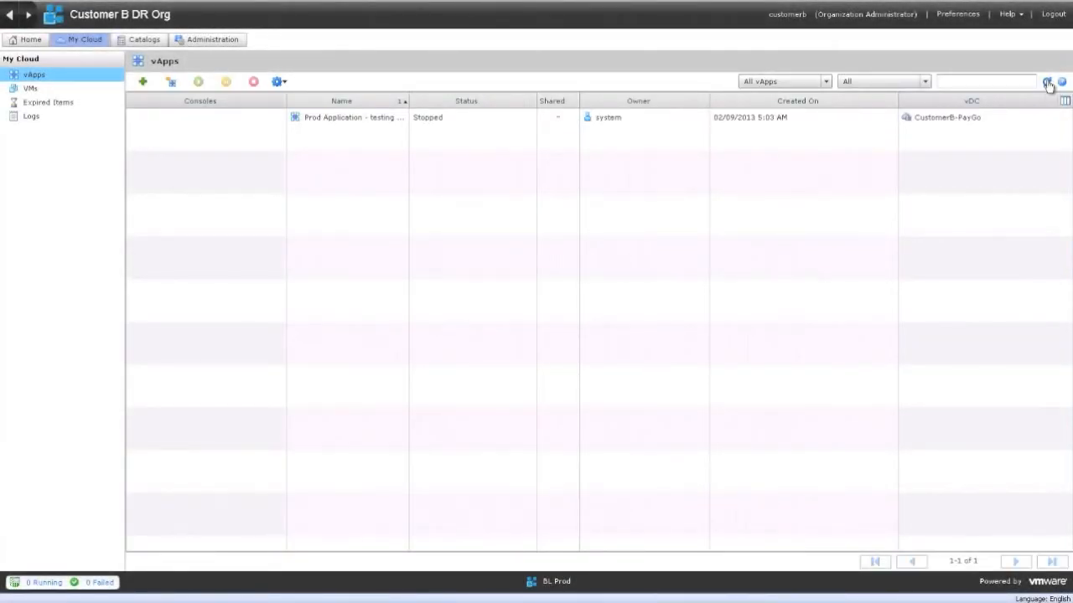
In vCloud Director, open the Prod Application - testing recovery vApp and display its virtual machines.
left_click(947, 142)
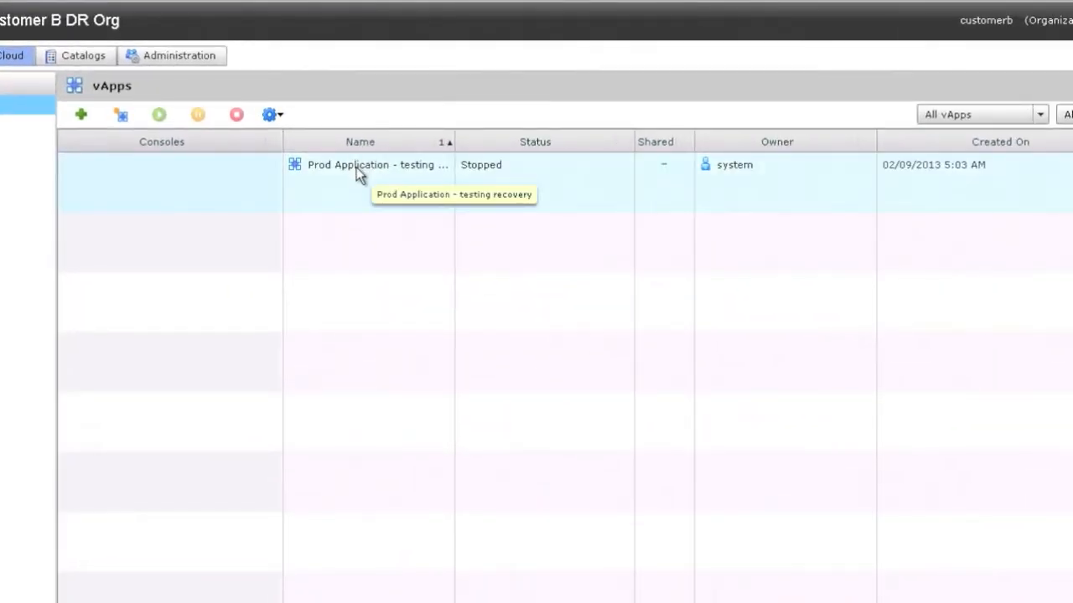
left_click(356, 167)
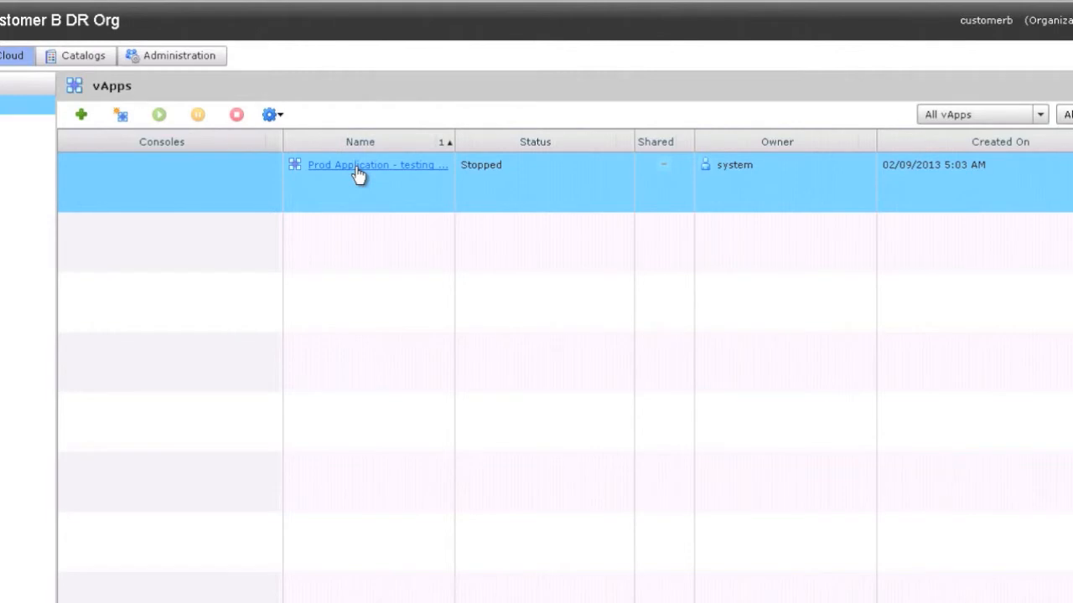
left_click(358, 170)
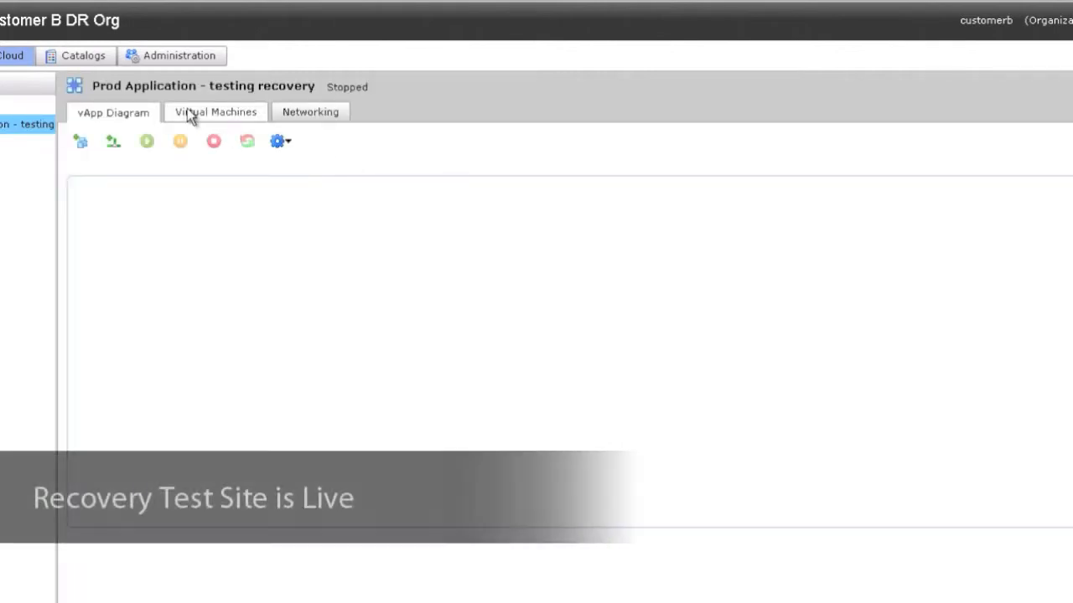
left_click(189, 110)
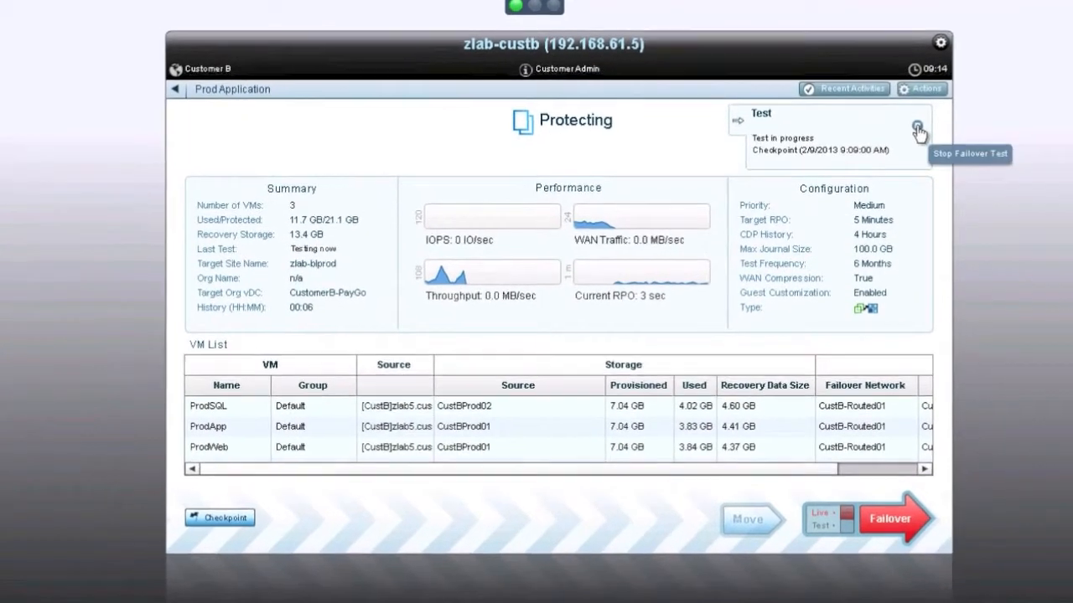
Back in Zerto, stop the Prod Application failover test with its result marked as Passed and close the dialog.
left_click(911, 161)
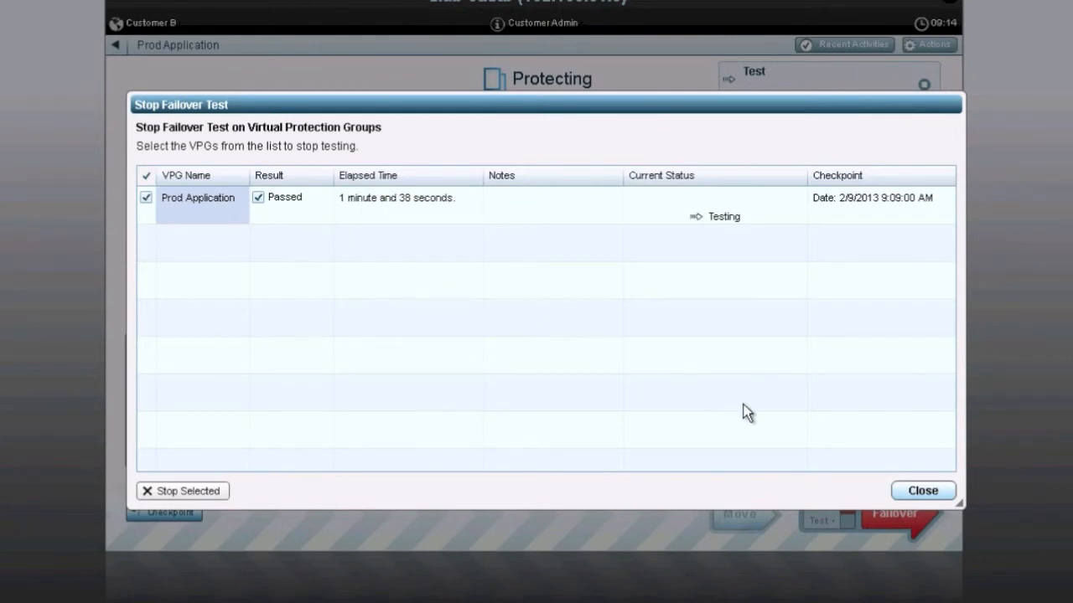
left_click(194, 493)
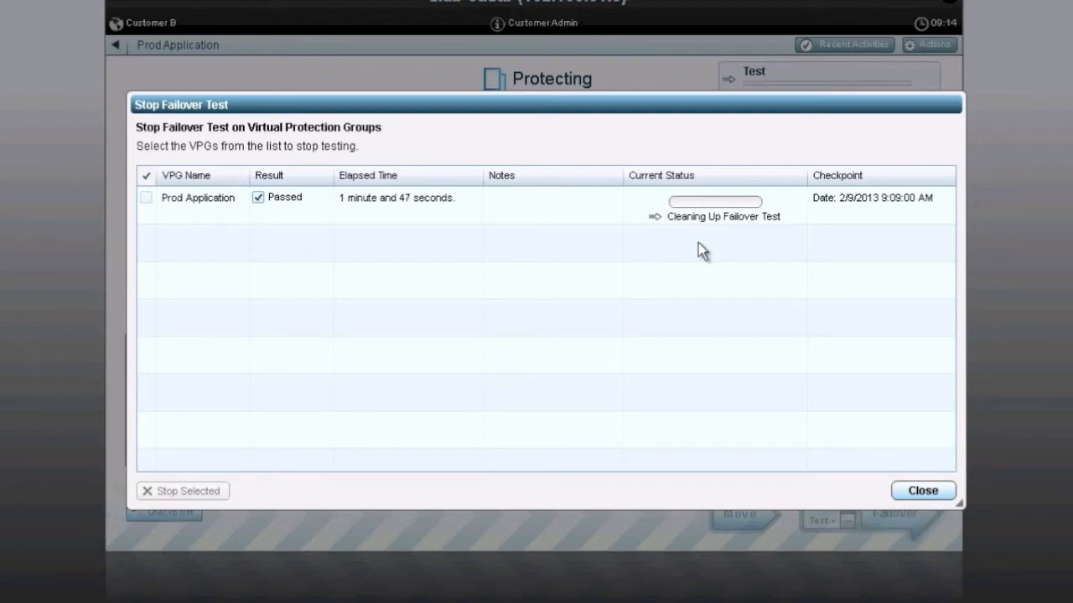
left_click(925, 493)
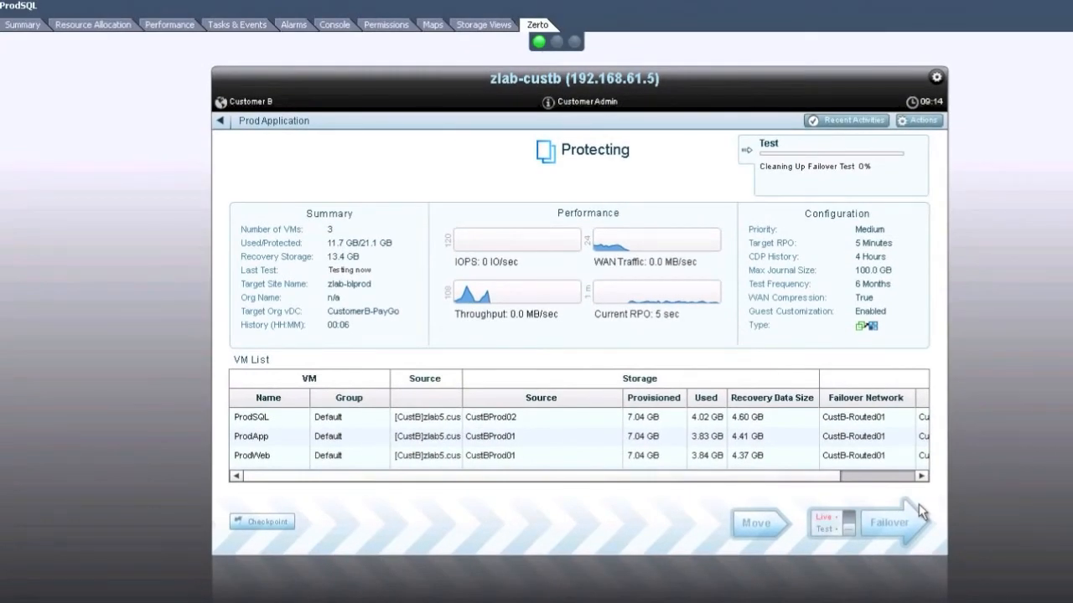